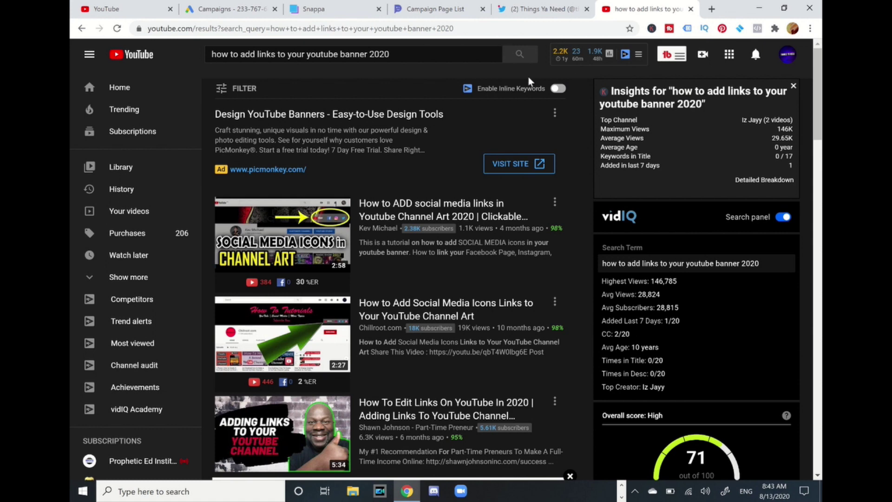
Open the Things Ya Need channel's customization page from the account menu via Your channel
{"action": "left_click", "coordinate": [789, 65]}
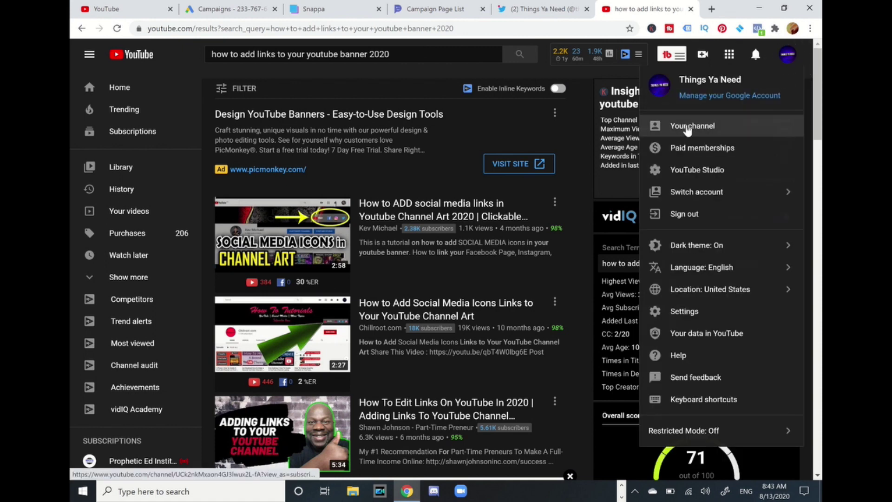
{"action": "left_click", "coordinate": [688, 128]}
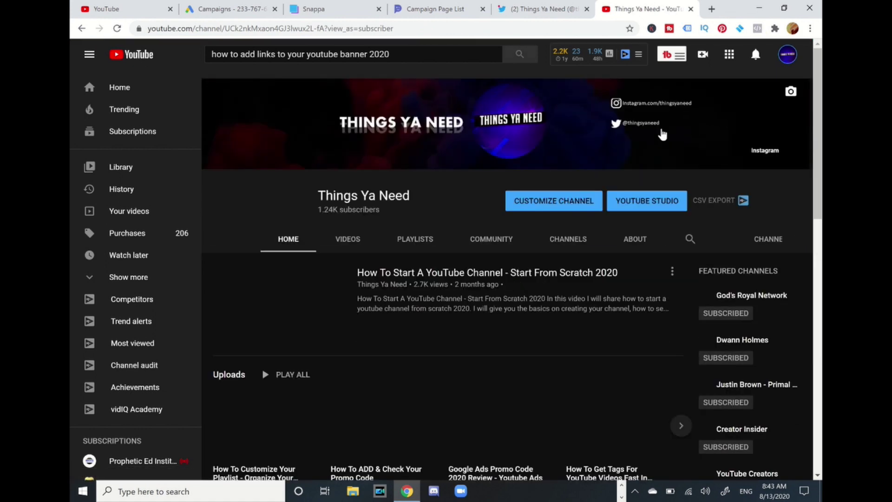
{"action": "left_click", "coordinate": [525, 208]}
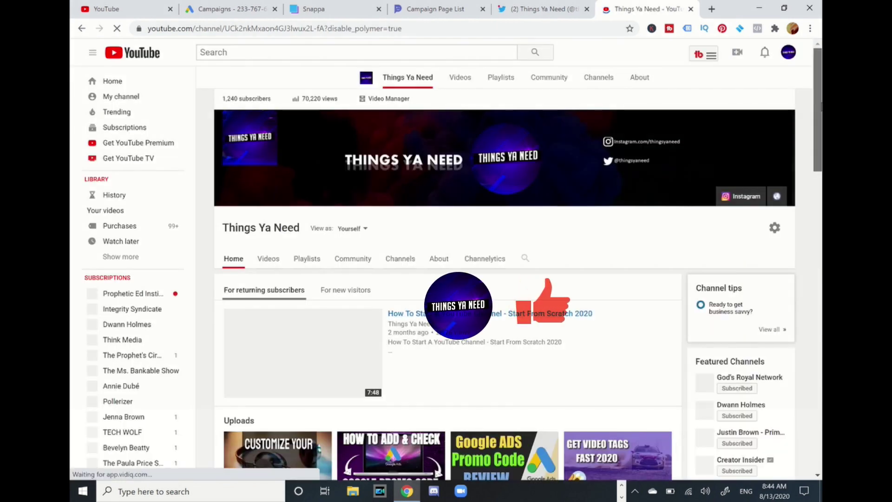
Go to the channel's About page and start editing its Instagram and YouTube Quick Start links
{"action": "scroll", "coordinate": [219, 180], "scroll_direction": "down", "scroll_amount": 2}
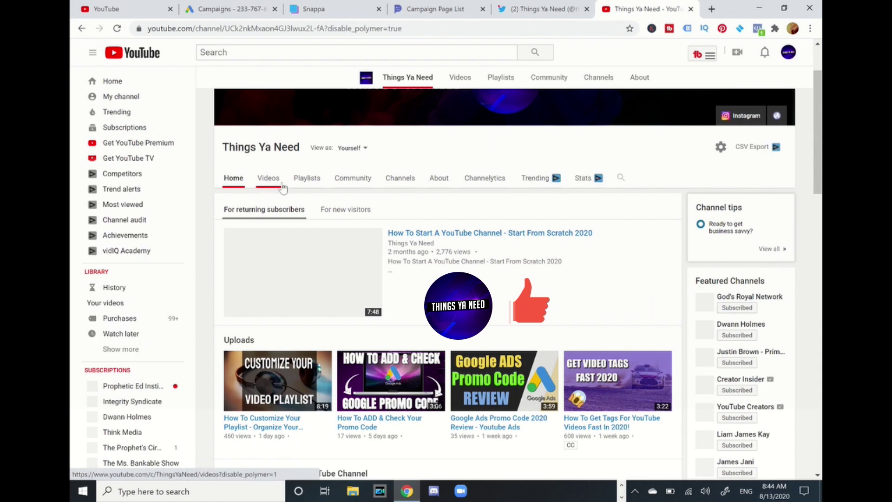
{"action": "scroll", "coordinate": [367, 182], "scroll_direction": "up", "scroll_amount": 1}
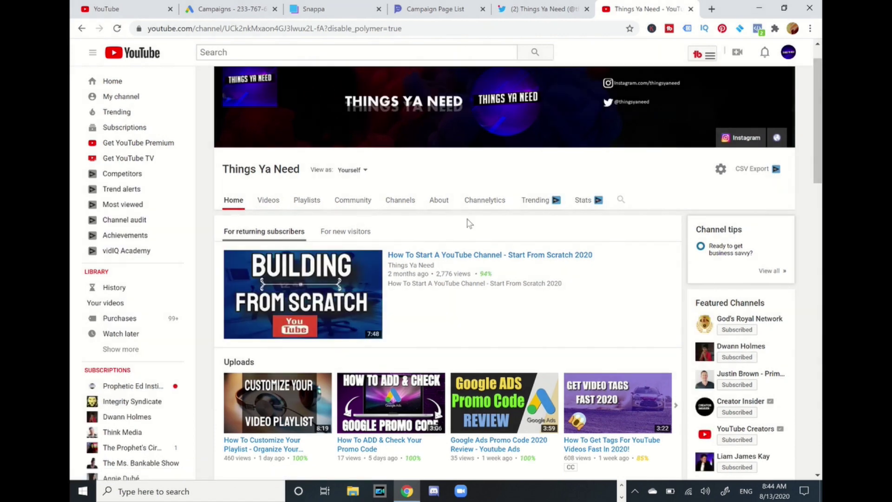
{"action": "left_click", "coordinate": [433, 210]}
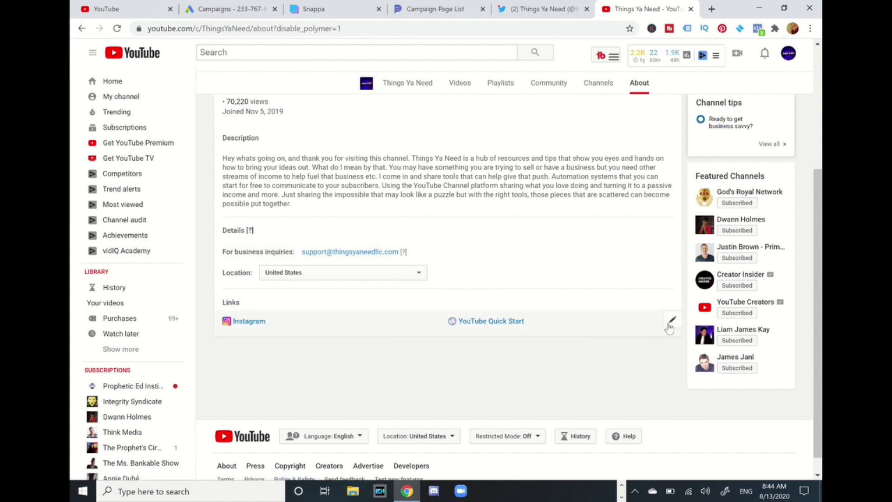
{"action": "left_click", "coordinate": [669, 325]}
Open the custom links editor listing the Instagram and YouTube Quick Start links
{"action": "left_click", "coordinate": [672, 326]}
{"action": "left_click", "coordinate": [672, 326]}
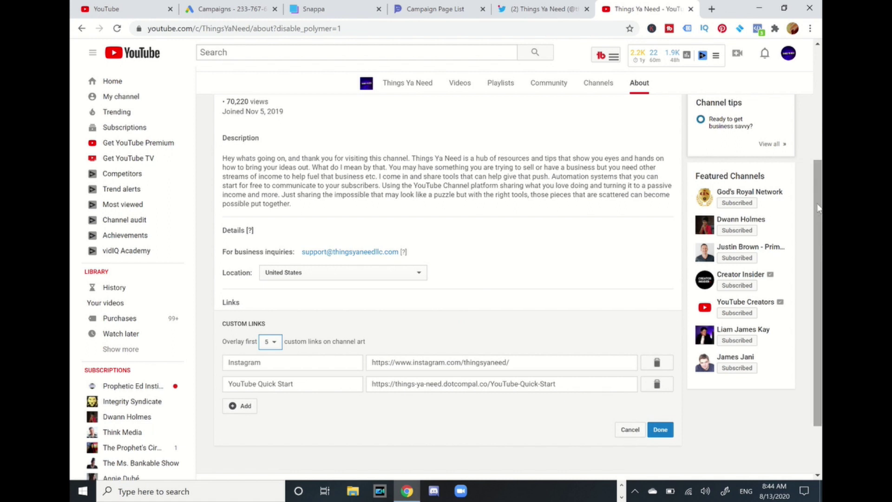
{"action": "left_click_drag", "start_coordinate": [819, 208], "coordinate": [821, 252]}
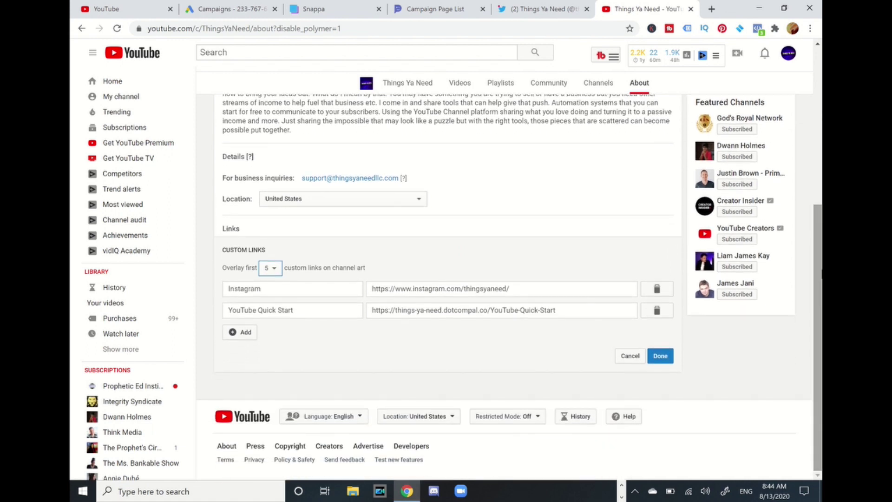
Add a blank third link row, then bring up the channel's Twitter profile page
{"action": "left_click", "coordinate": [247, 333]}
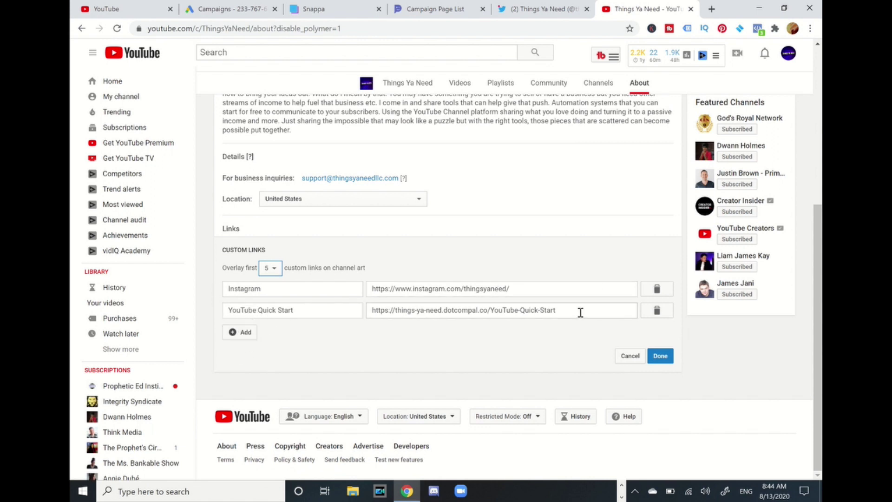
{"action": "left_click", "coordinate": [305, 336]}
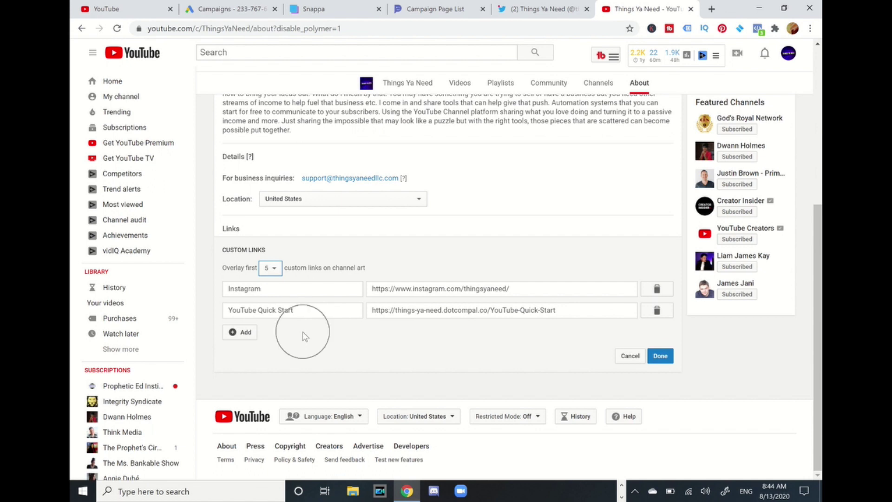
{"action": "left_click", "coordinate": [242, 340]}
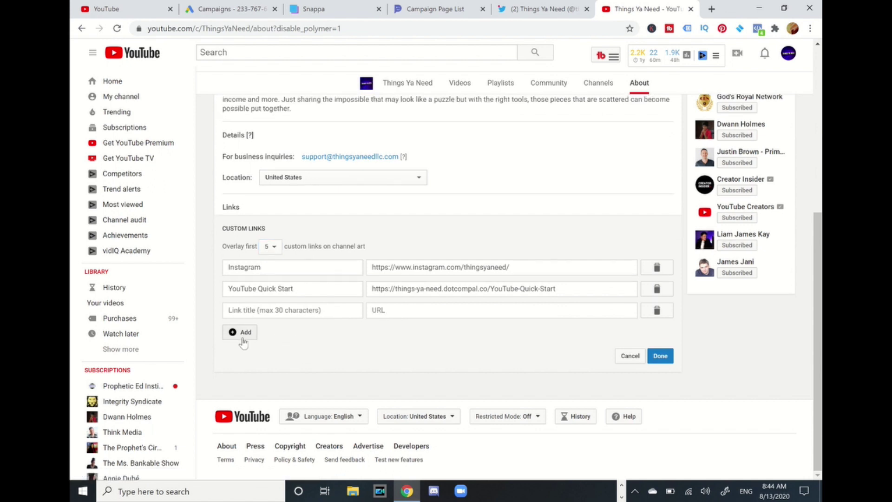
{"action": "left_click", "coordinate": [399, 313]}
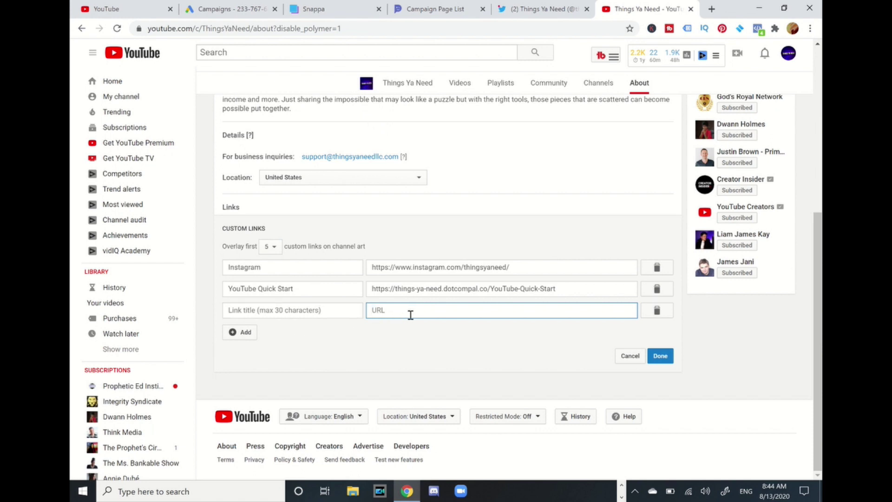
{"action": "left_click", "coordinate": [522, 5]}
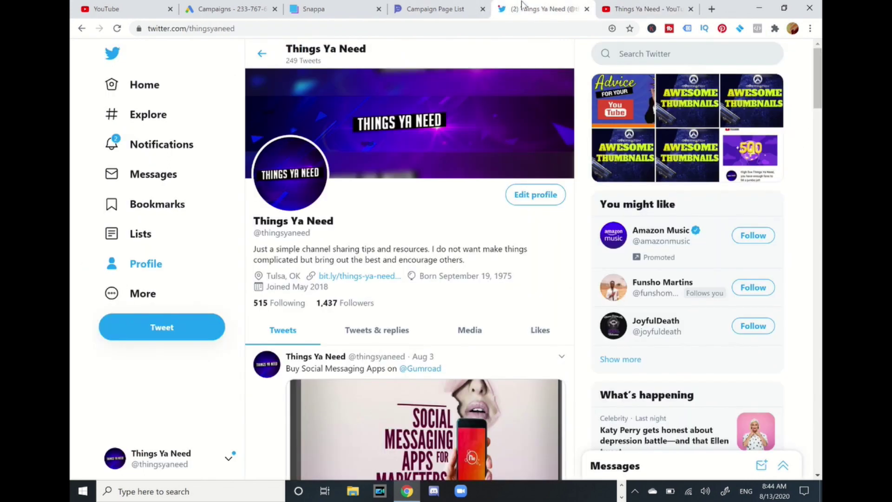
Copy the Twitter profile's web address and return to the YouTube links editor
{"action": "left_click", "coordinate": [228, 28]}
{"action": "key", "text": "ctrl+c"}
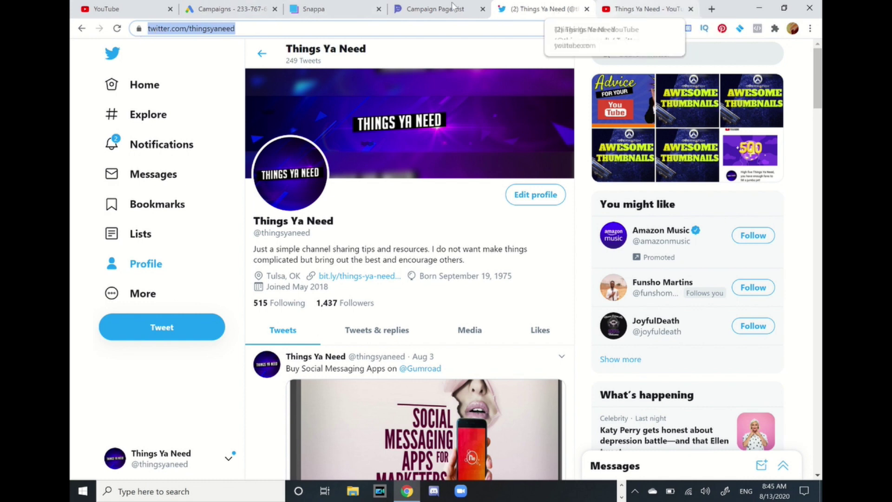
{"action": "left_click", "coordinate": [647, 10]}
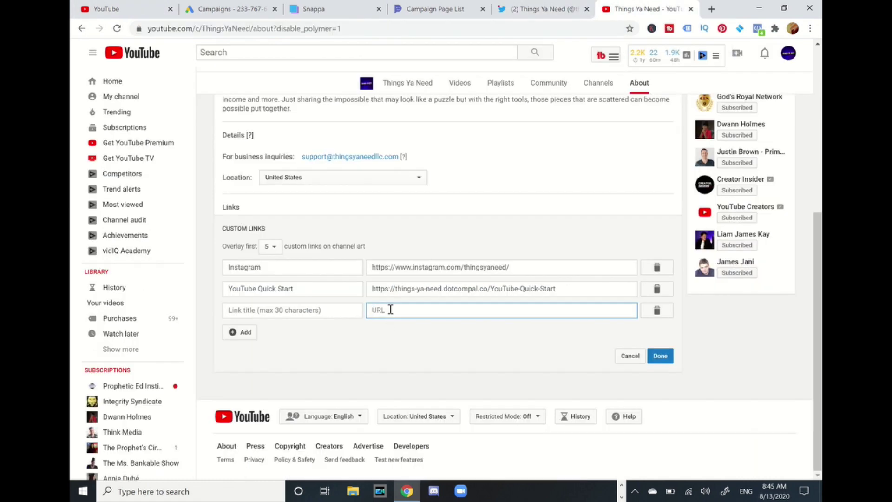
{"action": "key", "text": "ctrl+v"}
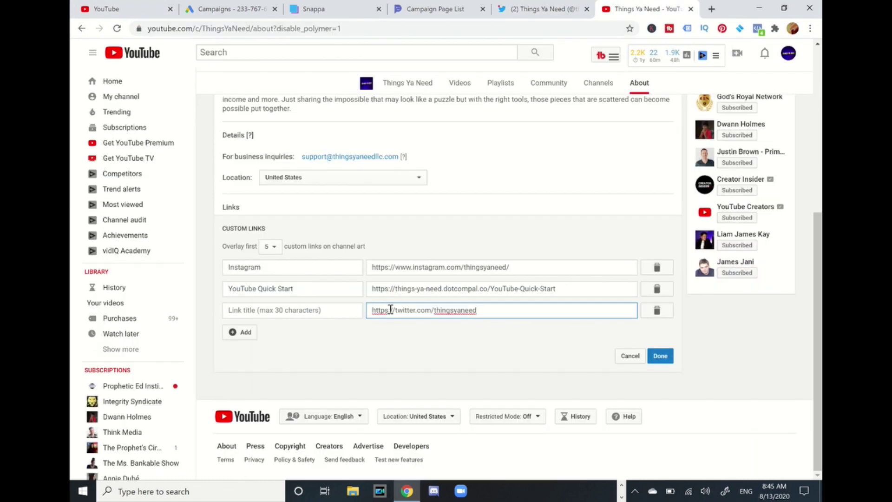
{"action": "left_click", "coordinate": [265, 312]}
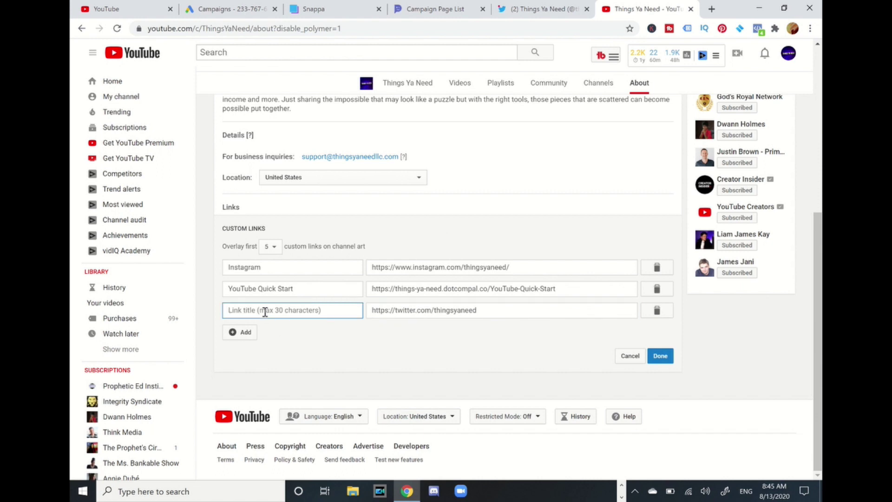
{"action": "type", "text": "Y"}
{"action": "key", "text": "BackSpace"}
{"action": "type", "text": "Twitter"}
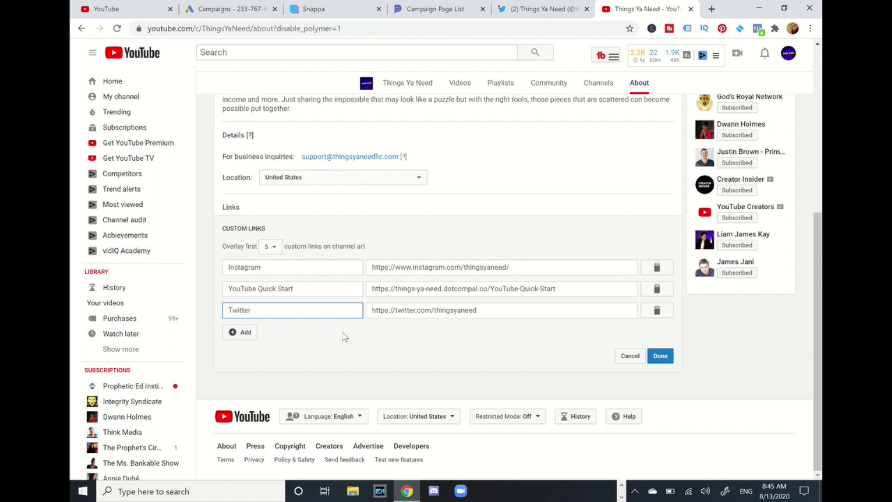
{"action": "left_click", "coordinate": [661, 359]}
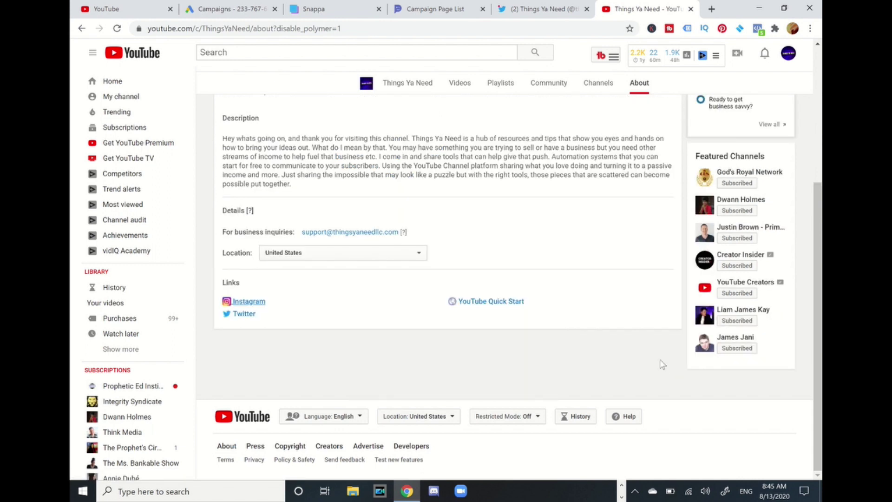
Reopen the links editor, add an empty fourth link row, and switch to the MaxFunnels pages list
{"action": "mouse_move", "coordinate": [643, 318]}
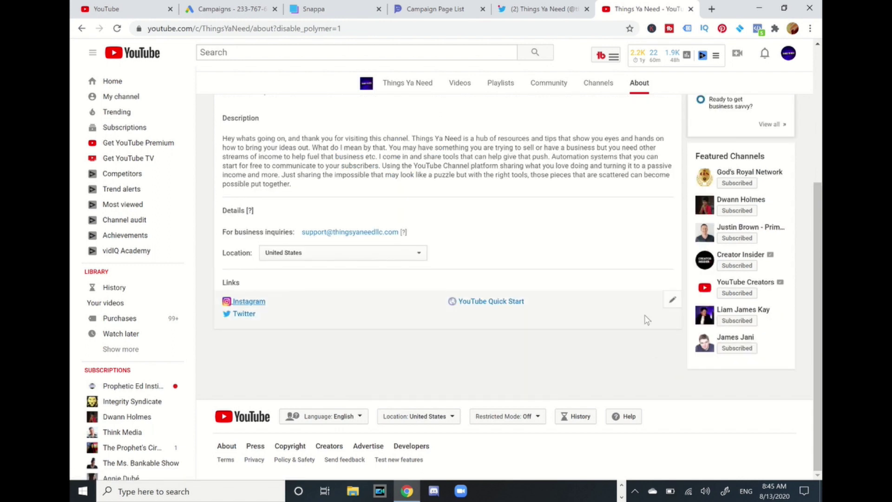
{"action": "left_click", "coordinate": [673, 302]}
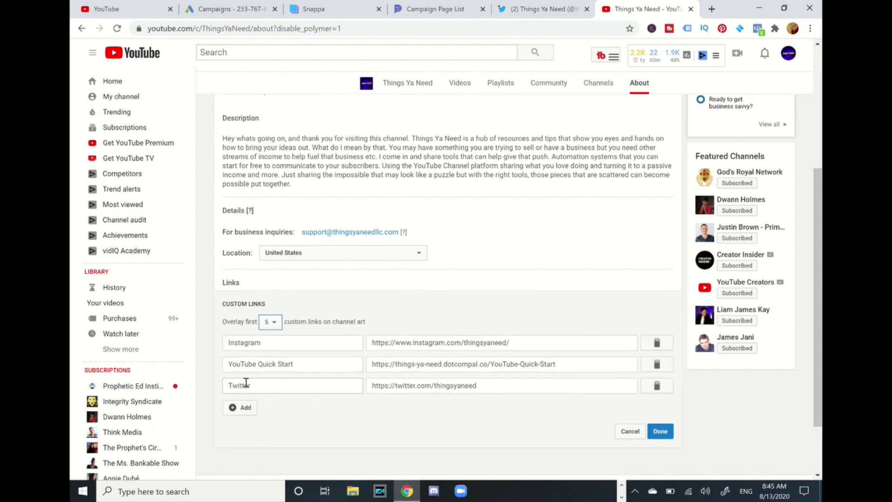
{"action": "left_click", "coordinate": [241, 409]}
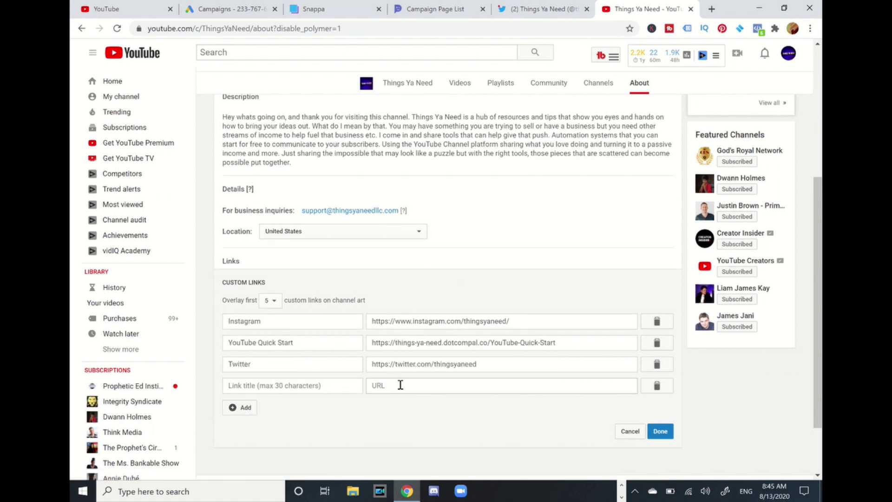
{"action": "left_click", "coordinate": [401, 385]}
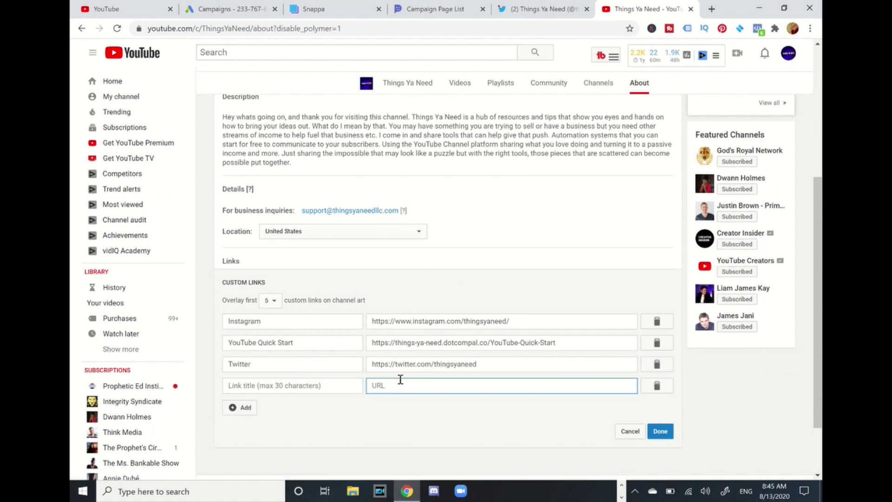
{"action": "left_click", "coordinate": [428, 11]}
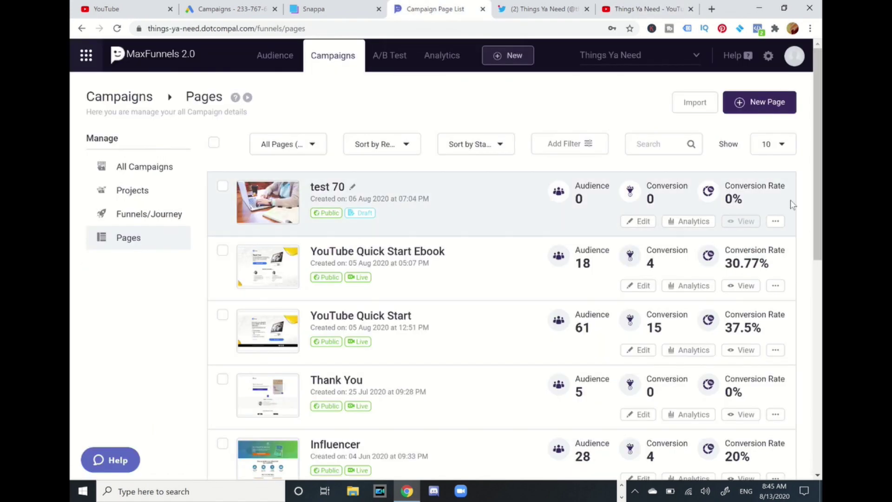
Open the MaxFunnels Influencer page and copy its address, things-ya-need.dotcompal.co/influencer
{"action": "left_click_drag", "start_coordinate": [819, 188], "coordinate": [817, 251]}
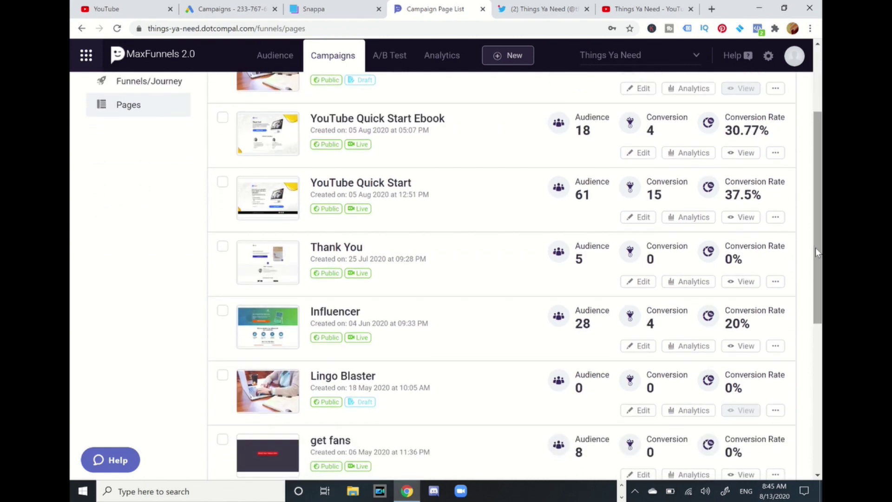
{"action": "left_click", "coordinate": [744, 348]}
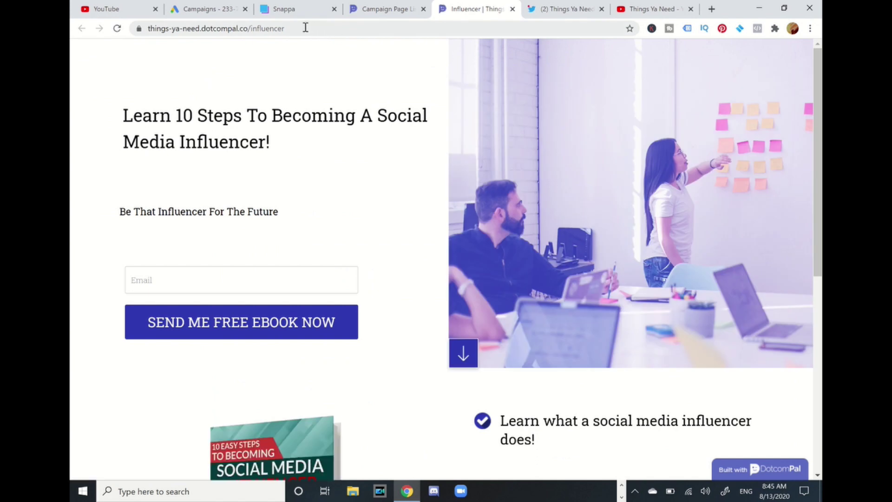
{"action": "left_click_drag", "start_coordinate": [305, 28], "coordinate": [139, 27]}
{"action": "key", "text": "ctrl+c"}
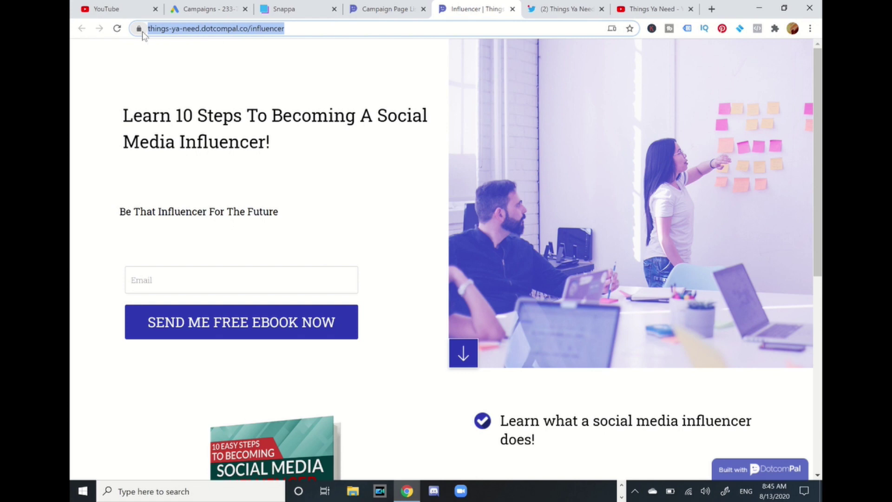
{"action": "left_click", "coordinate": [649, 9]}
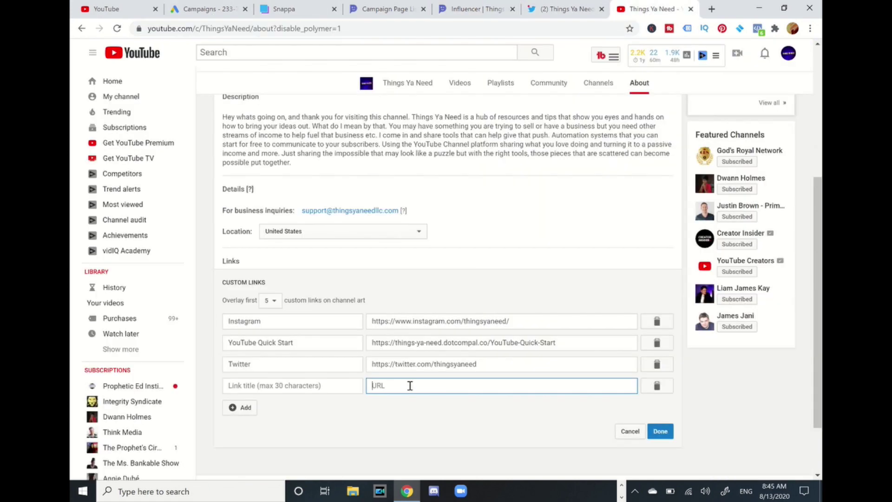
Save a fourth custom link titled Influencer to things-ya-need.dotcompal.co/influencer
{"action": "key", "text": "ctrl+v"}
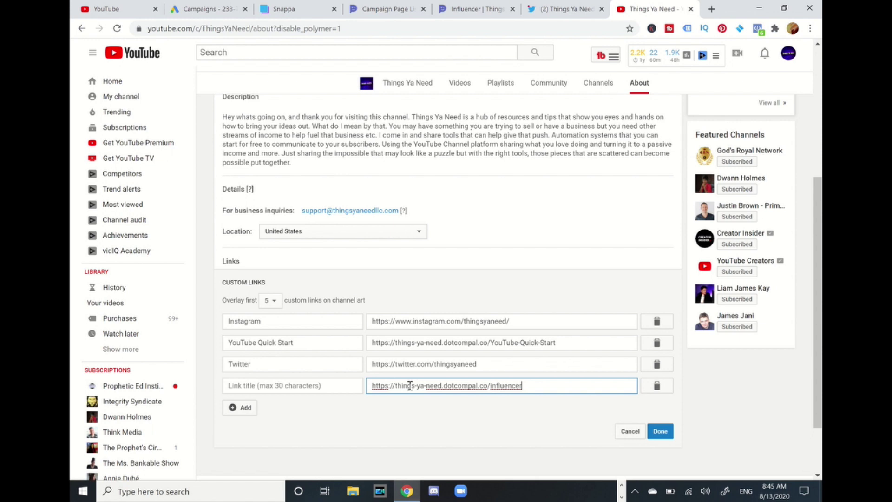
{"action": "left_click", "coordinate": [265, 386]}
{"action": "type", "text": "Influencer"}
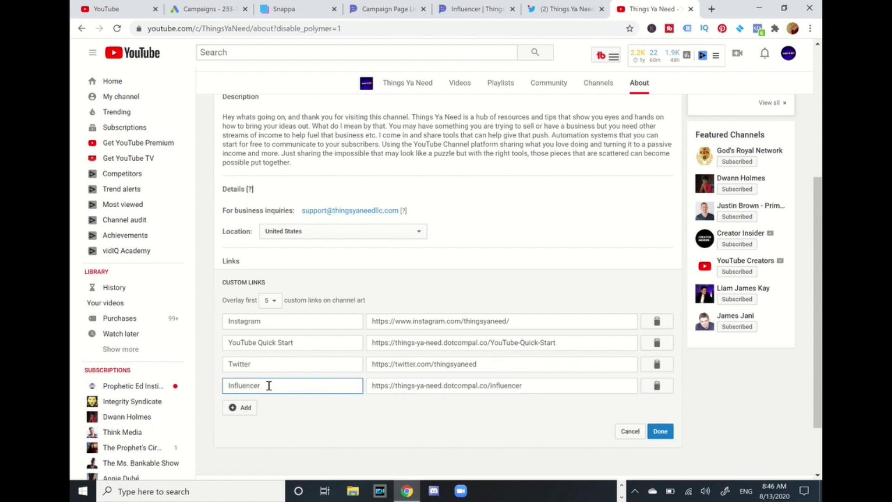
{"action": "left_click", "coordinate": [661, 432]}
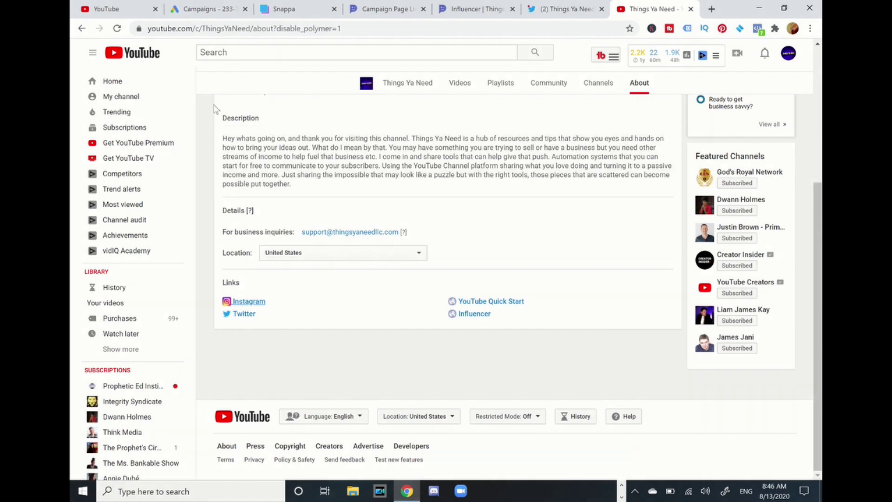
{"action": "left_click", "coordinate": [119, 84]}
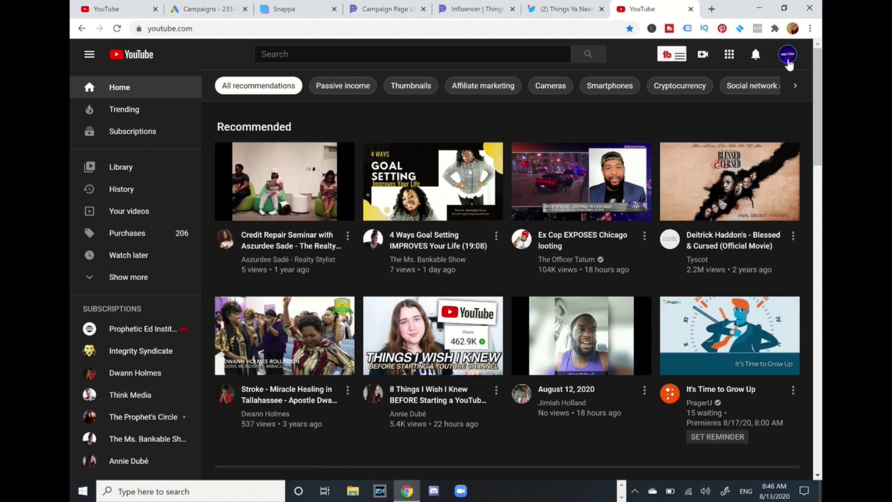
Return to the channel page and try the banner's Quick Start, Twitter and Influencer link icons
{"action": "left_click", "coordinate": [788, 61]}
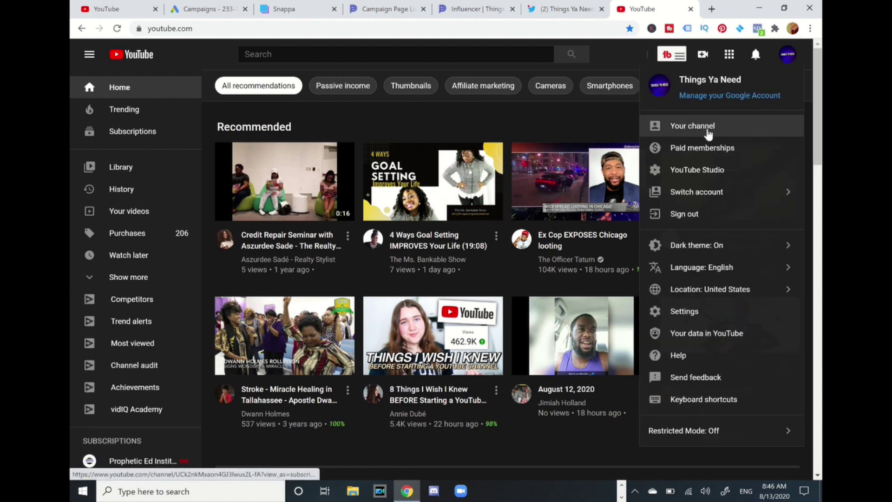
{"action": "left_click", "coordinate": [709, 133]}
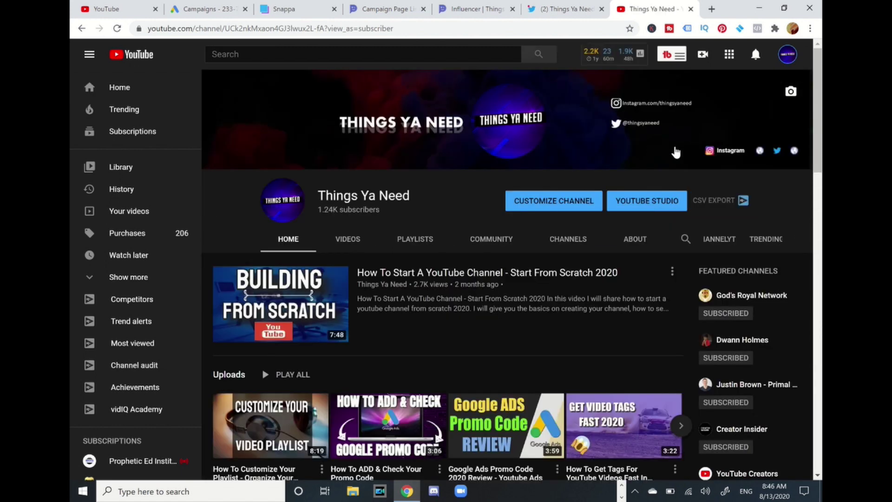
{"action": "left_click", "coordinate": [710, 156]}
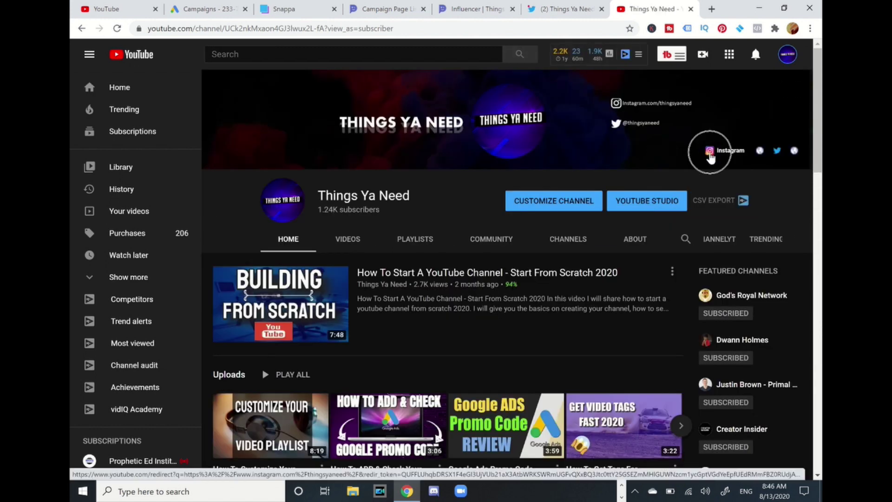
{"action": "left_click", "coordinate": [761, 153]}
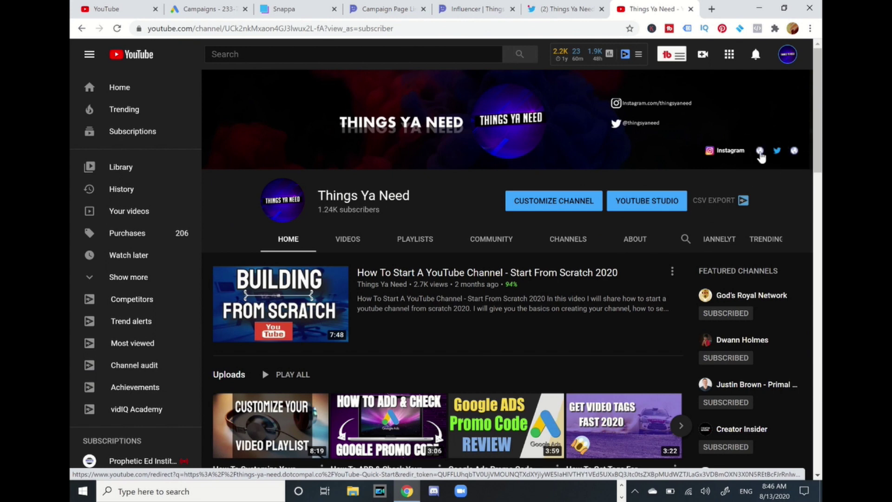
{"action": "left_click", "coordinate": [778, 152]}
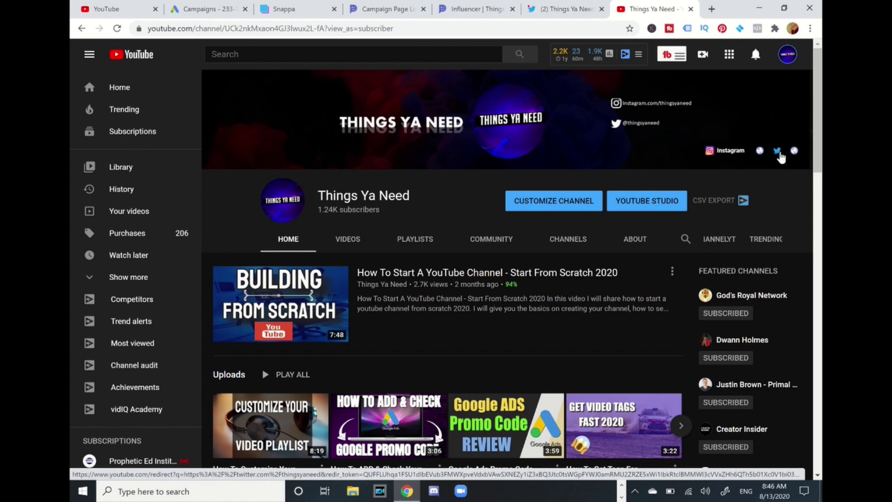
{"action": "left_click", "coordinate": [795, 153]}
{"action": "left_click", "coordinate": [795, 152]}
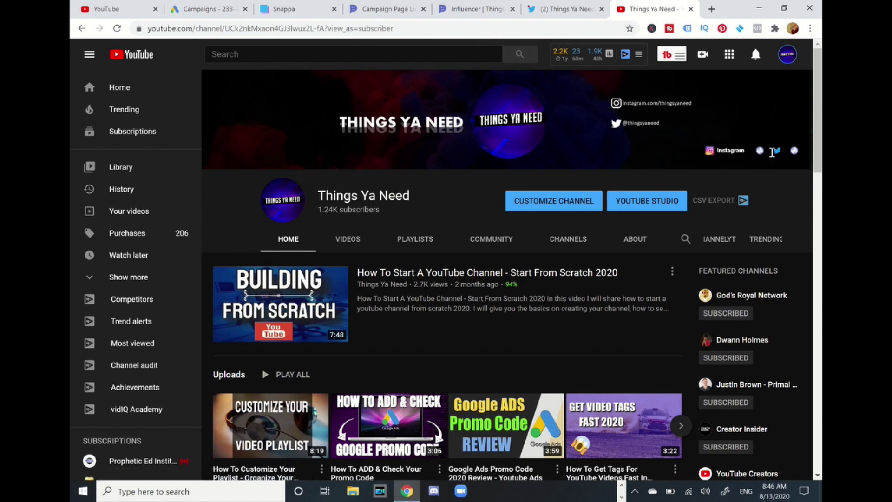
Open the Twitter and Instagram profiles from the banner links, coming back to the channel each time
{"action": "left_click", "coordinate": [777, 153]}
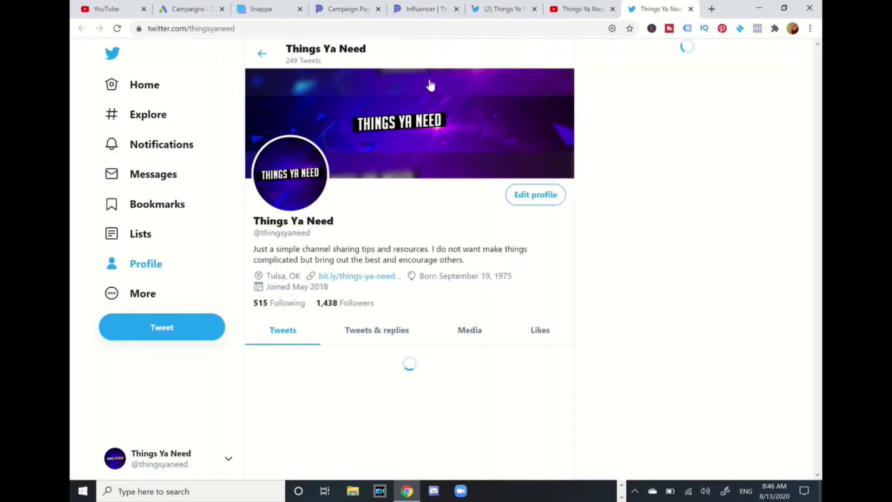
{"action": "left_click", "coordinate": [584, 10]}
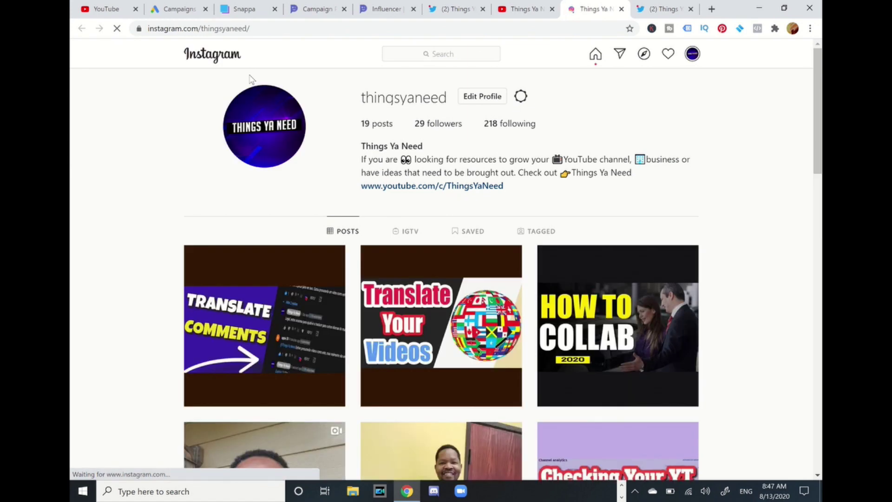
{"action": "left_click", "coordinate": [516, 9]}
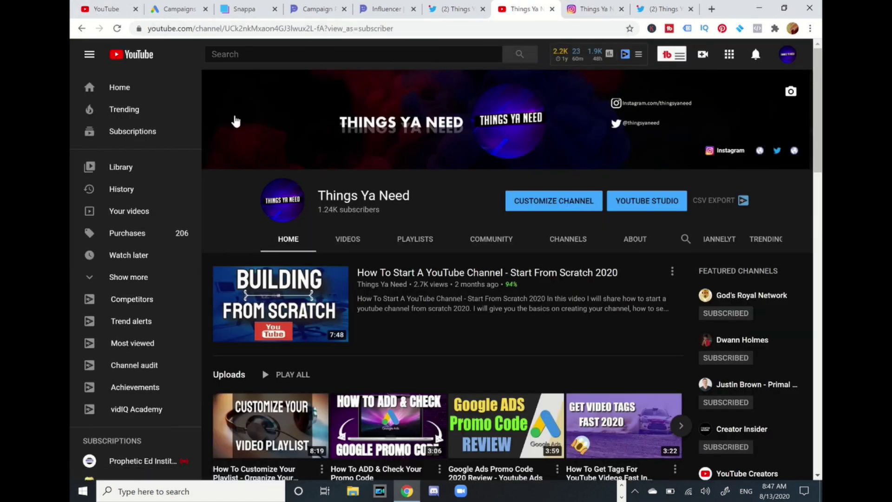